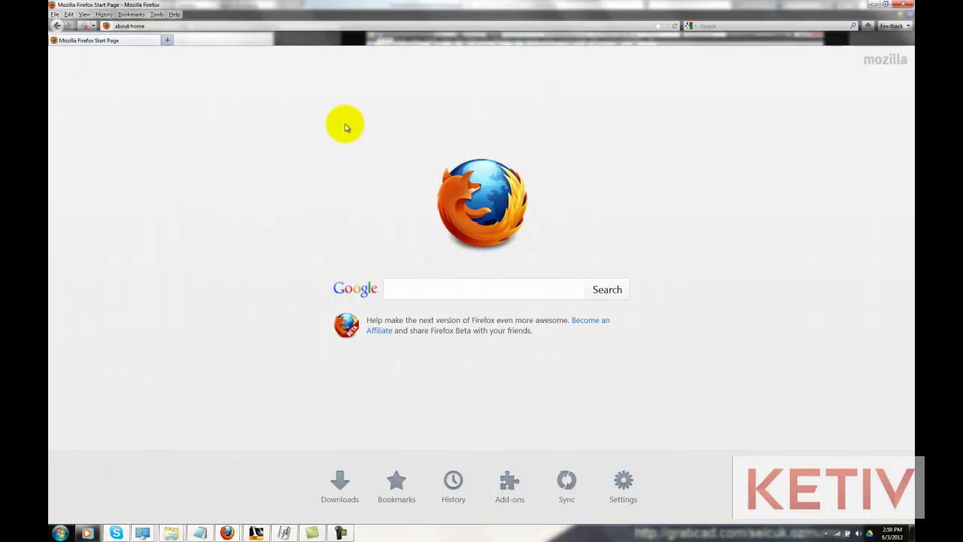
- Go to labs.autodesk.com and open the Inventor Simplification technology preview page
click(280, 24)
text(labs)
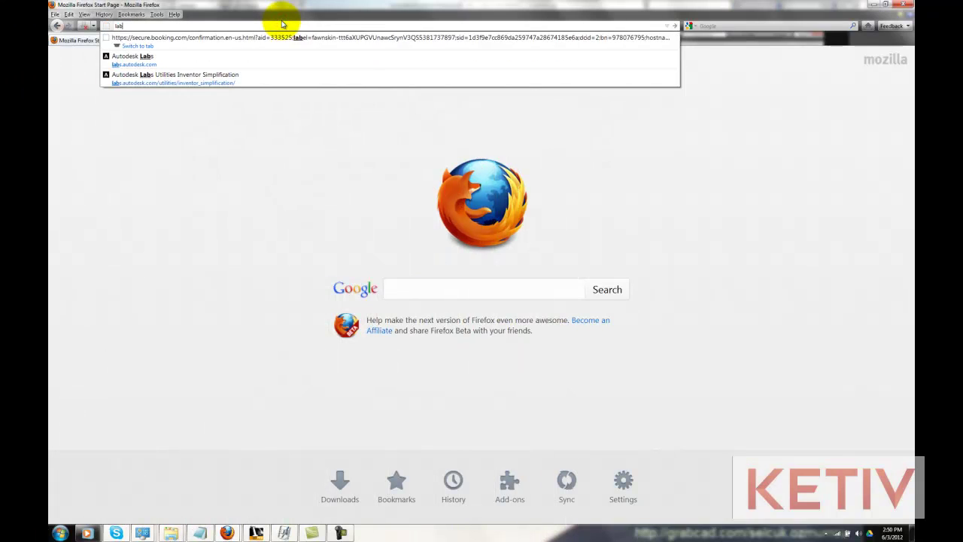
text(.autodesk.com)
key(Return)
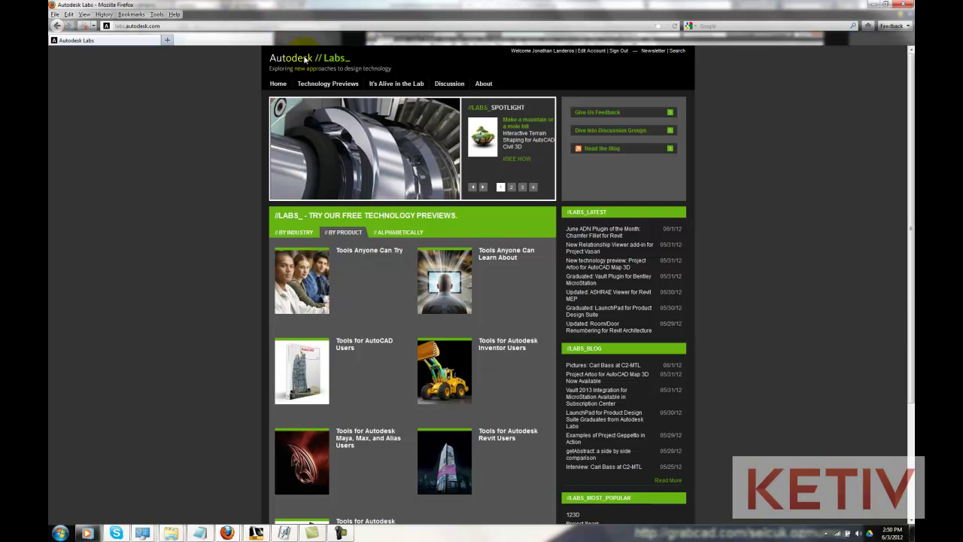
mouse_move(324, 84)
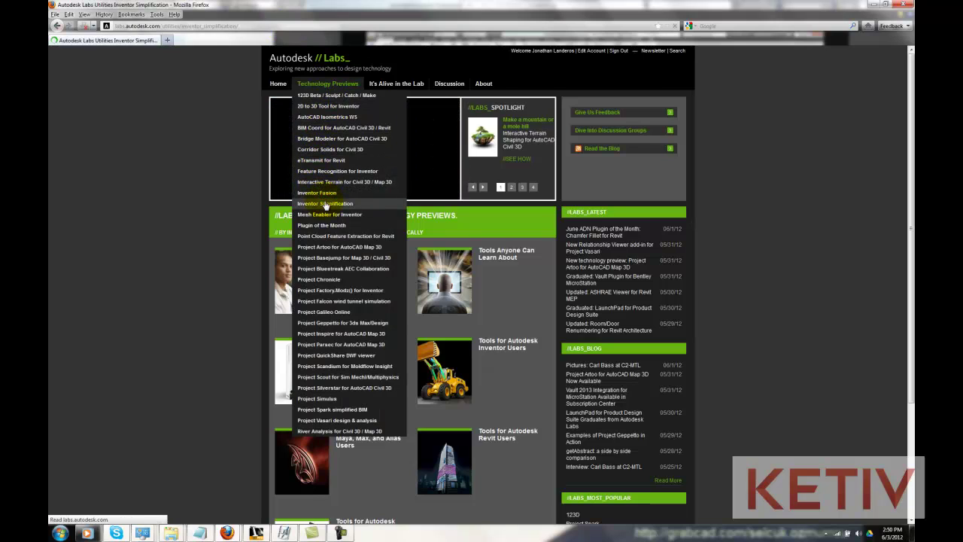
click(324, 203)
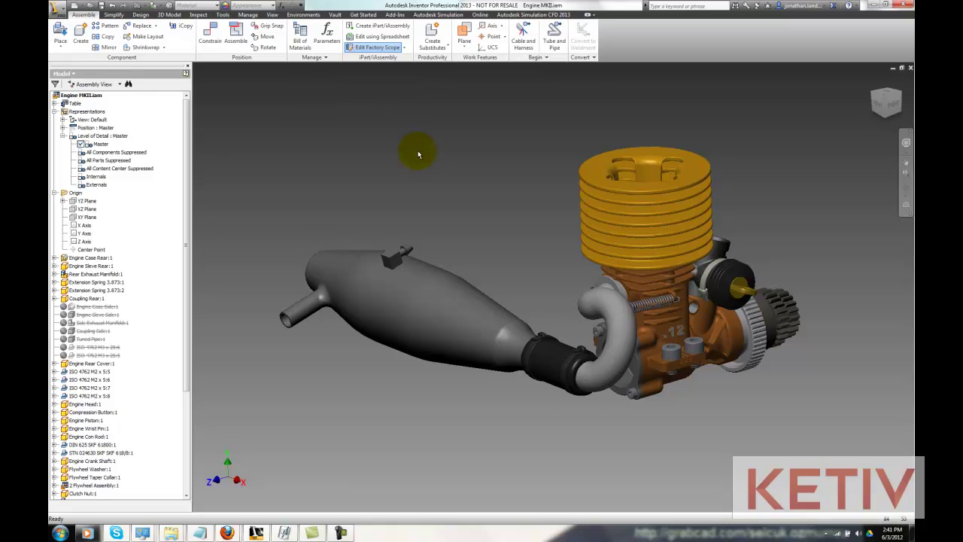
- Orbit the engine through frontal, front-isometric and side views, then switch to the Simplify tools
key(F5)
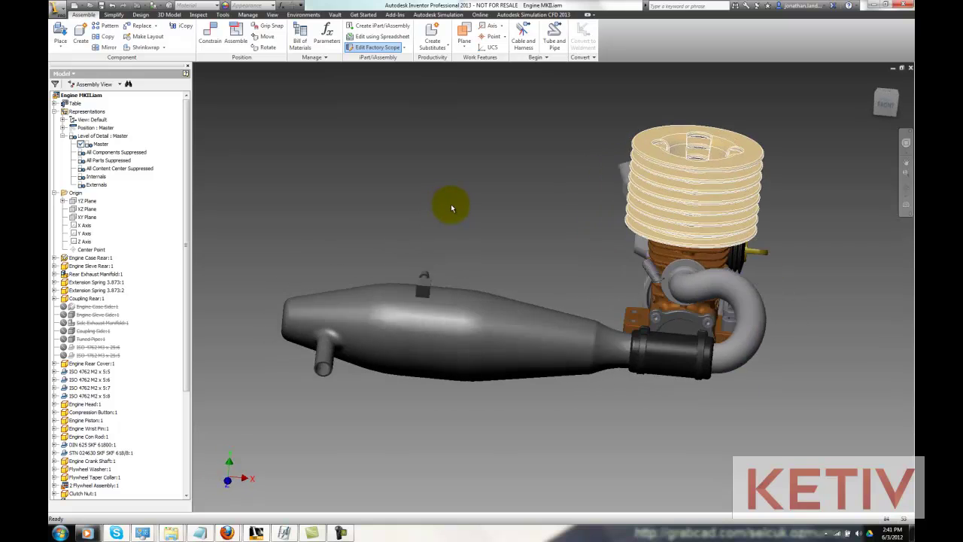
key(F5)
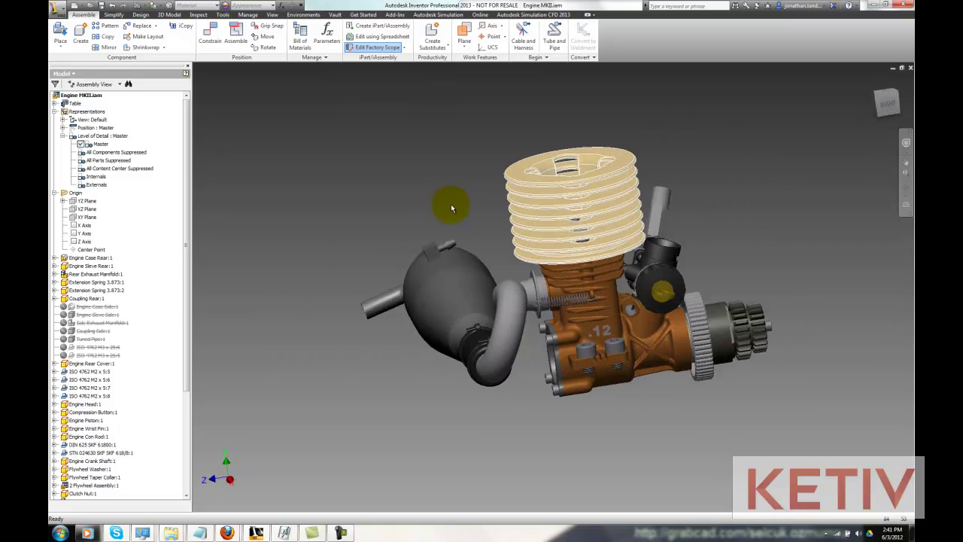
key(F5)
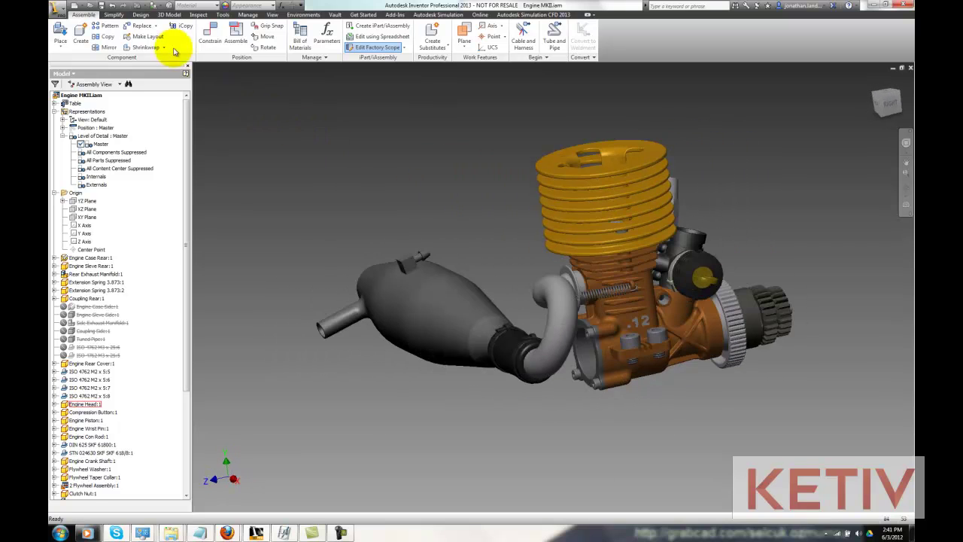
click(120, 15)
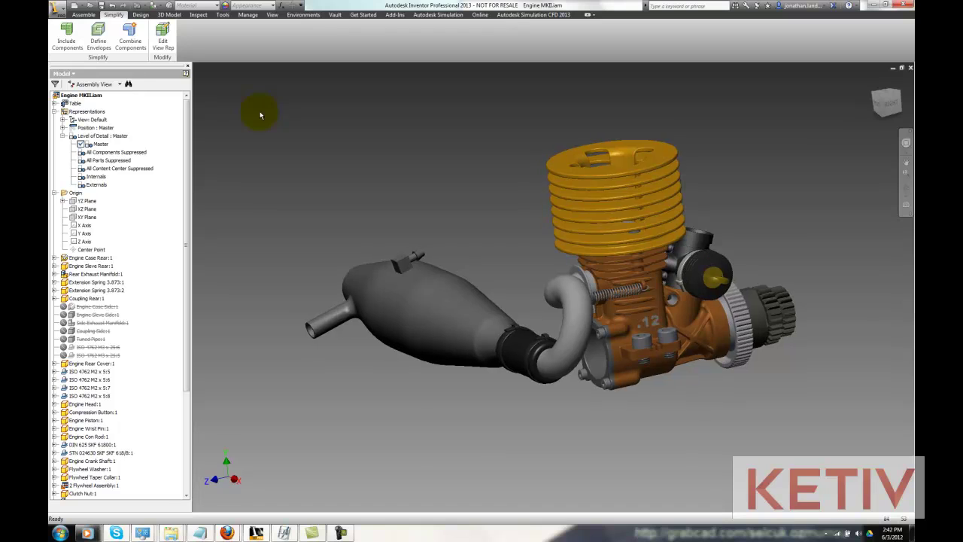
- Include components By External with the visibility threshold raised to 12, adding them to the selection
click(78, 39)
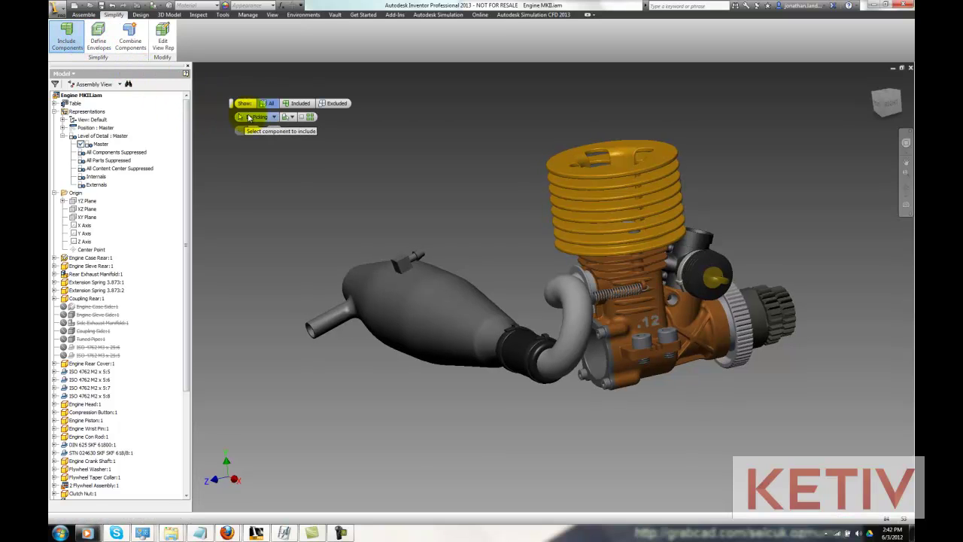
click(275, 117)
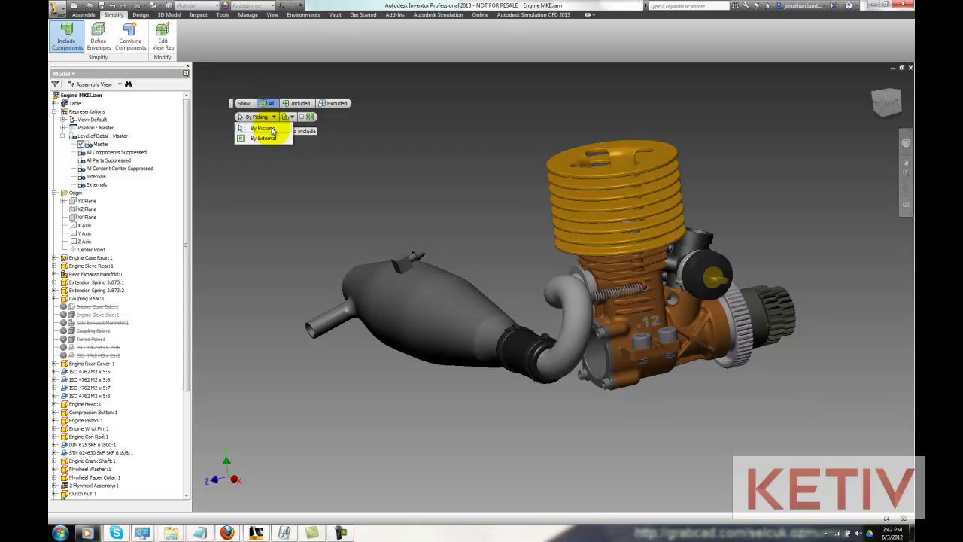
click(273, 138)
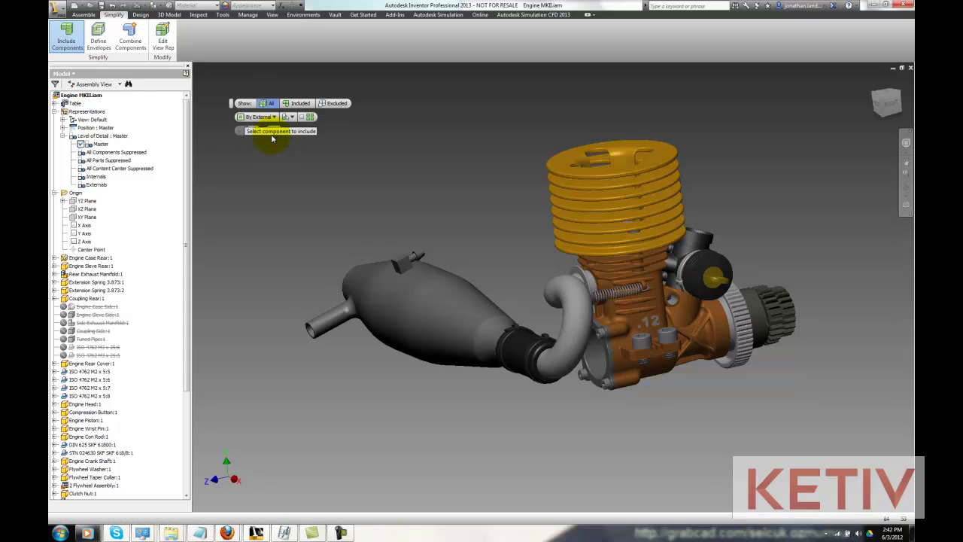
drag(348, 120, 440, 120)
click(443, 119)
click(242, 130)
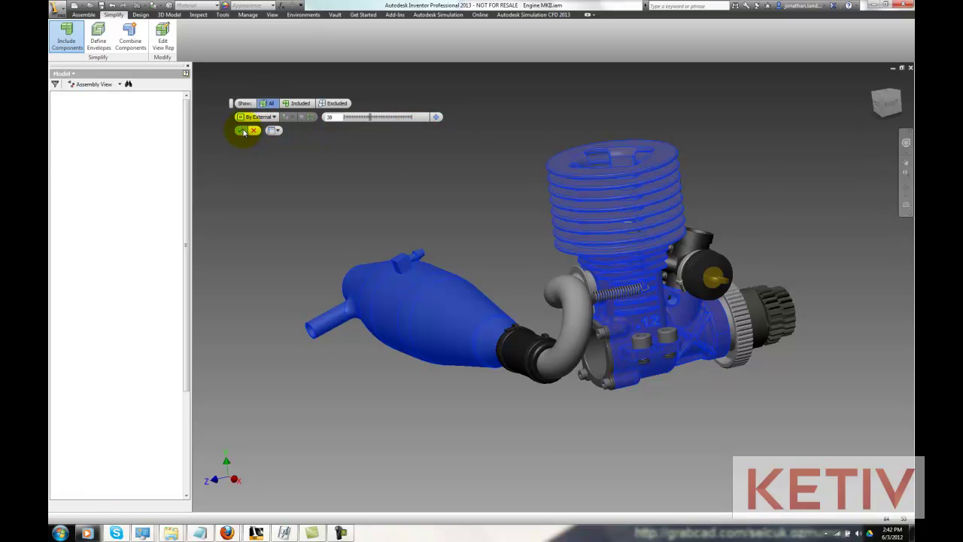
- Unhide Coupling Rear, Engine Rear Cover and the flywheel, then expand the view representations list
click(164, 36)
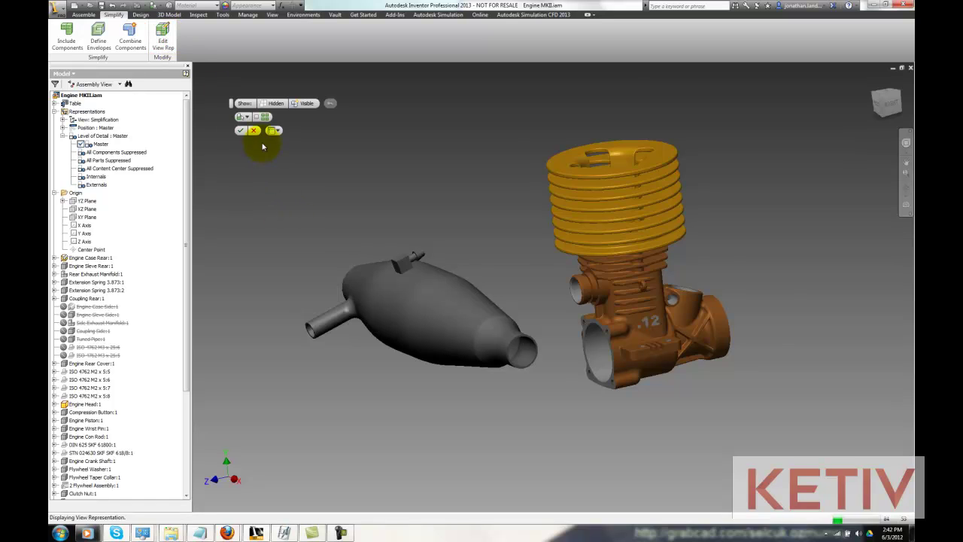
click(271, 106)
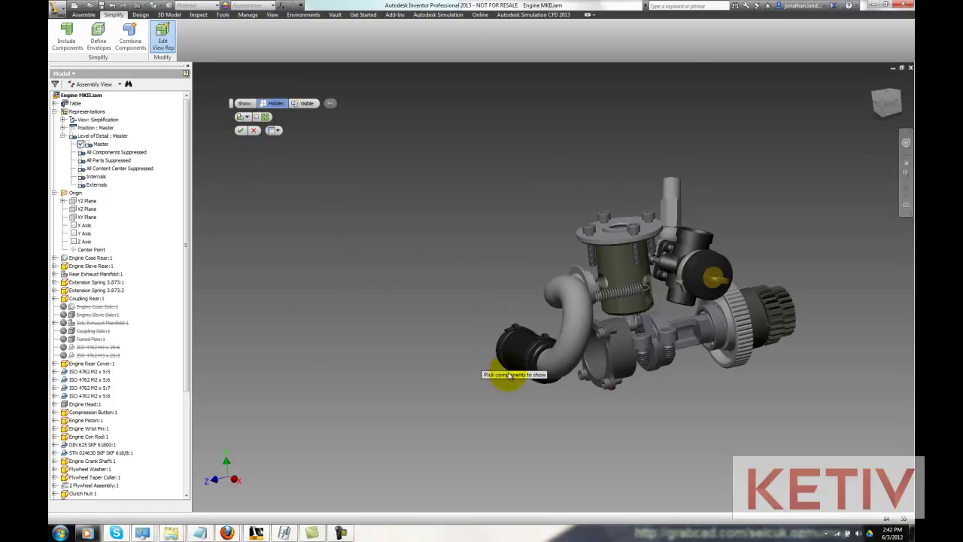
click(520, 363)
click(605, 358)
click(782, 325)
click(239, 130)
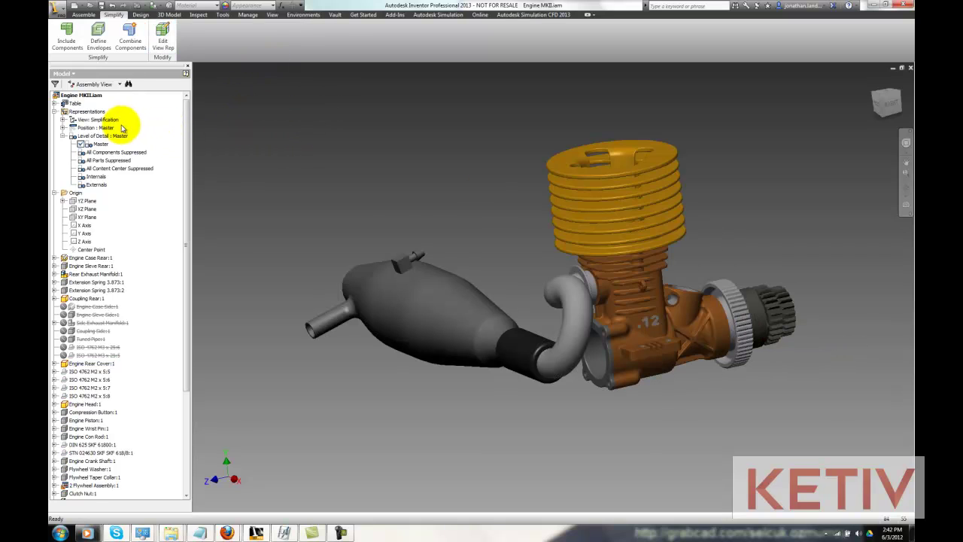
click(63, 121)
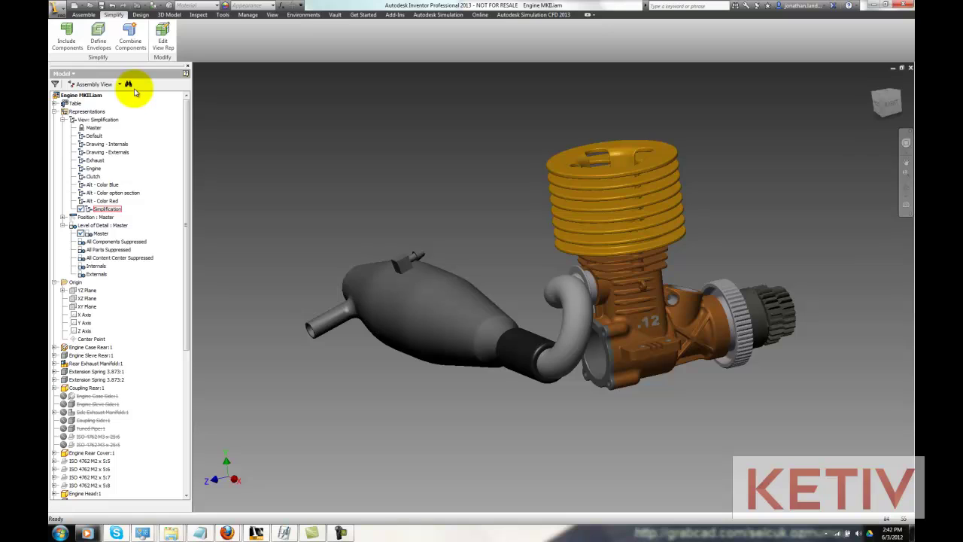
- Replace the cylinder head with a Bounding Cylinder envelope stretched above its top, creating Envelope1
click(99, 34)
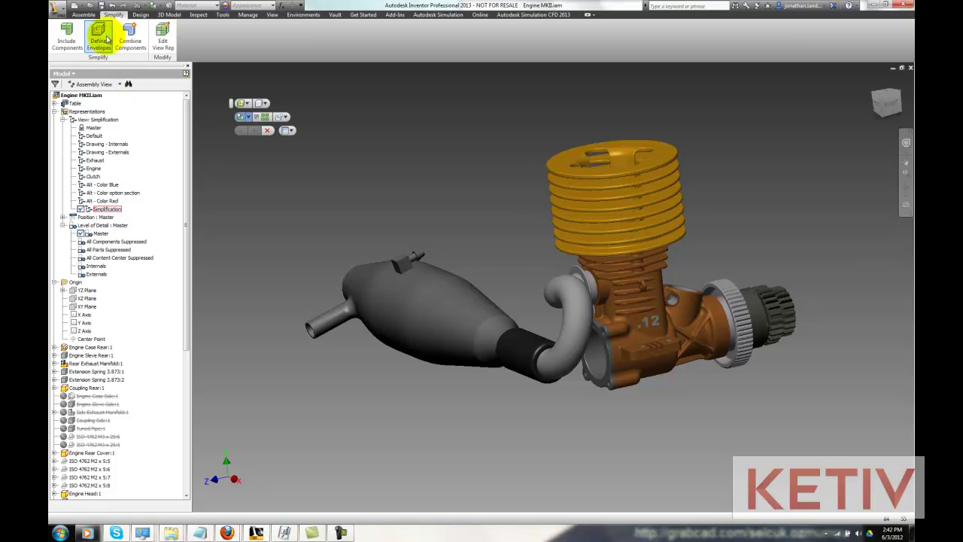
click(610, 196)
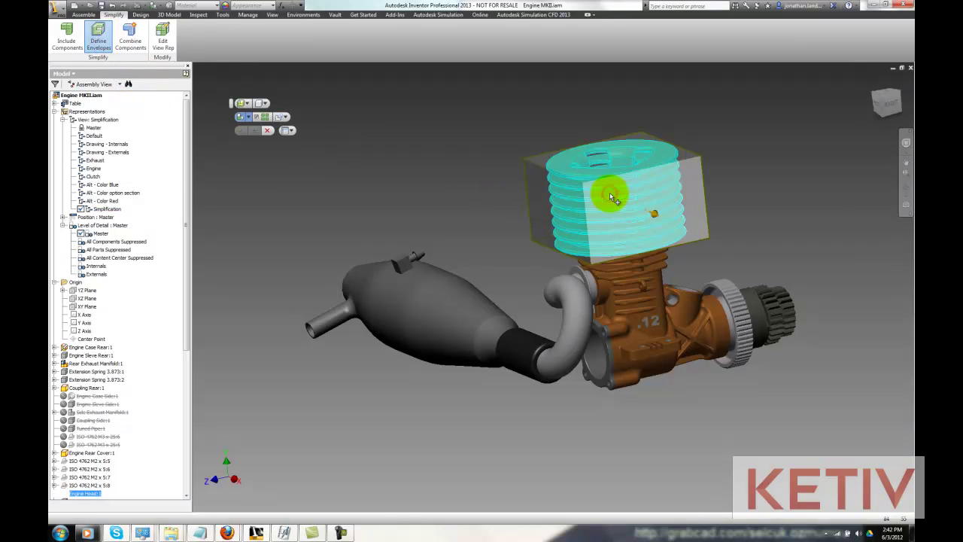
click(265, 103)
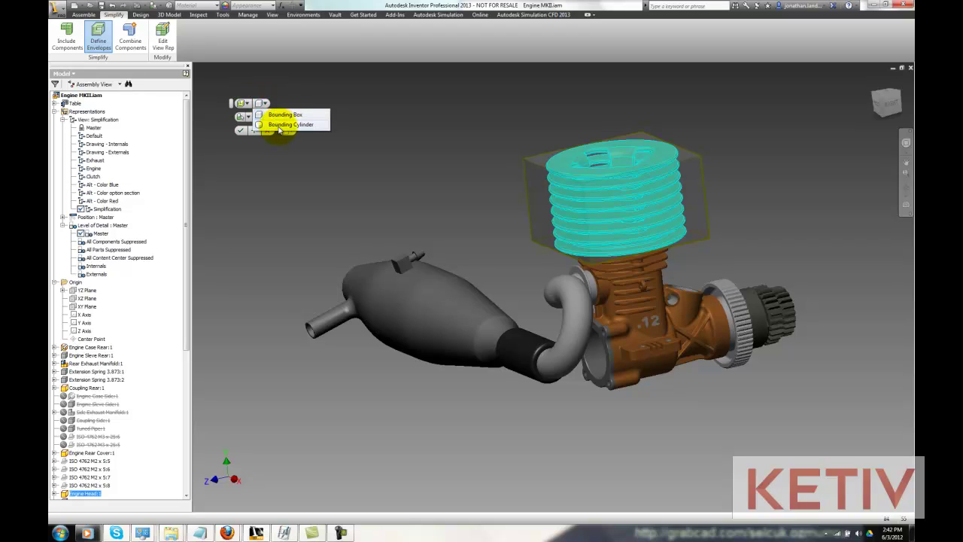
click(279, 125)
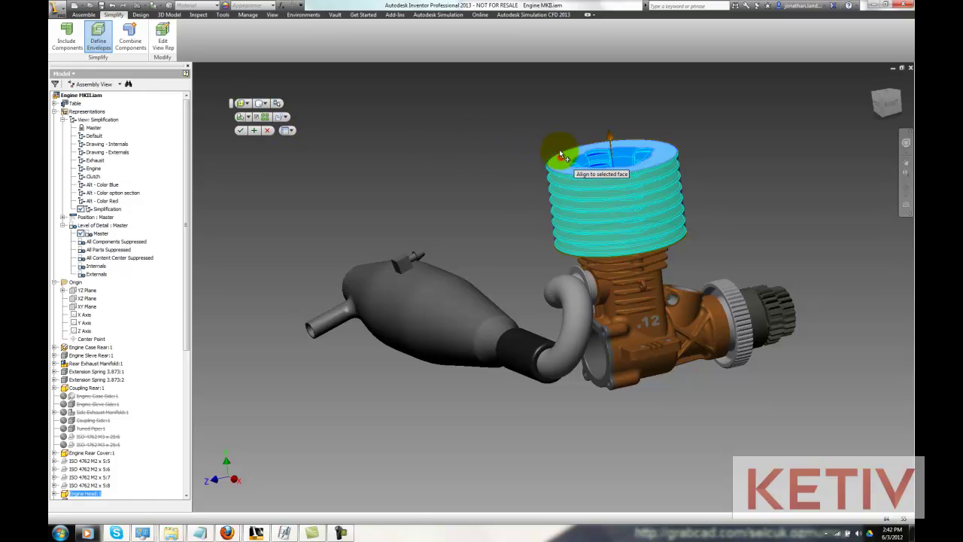
drag(558, 132, 526, 161)
click(240, 131)
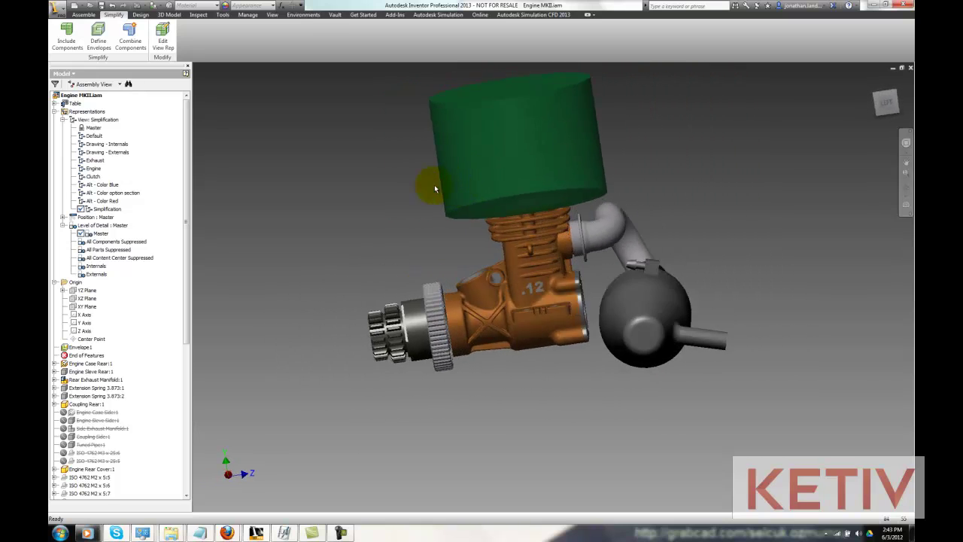
- Combine the assembly into the simplified part Jonathan.ipt and return to the home view
click(130, 36)
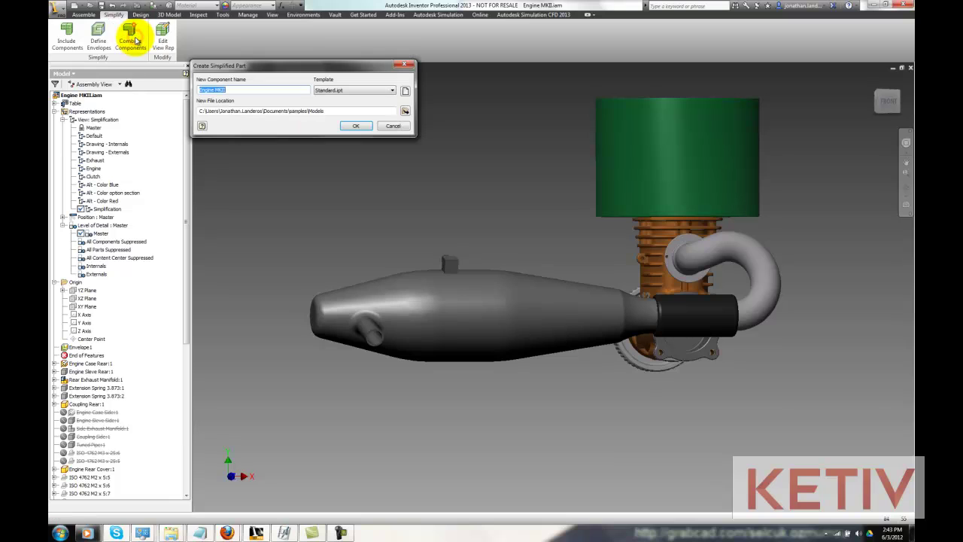
click(348, 127)
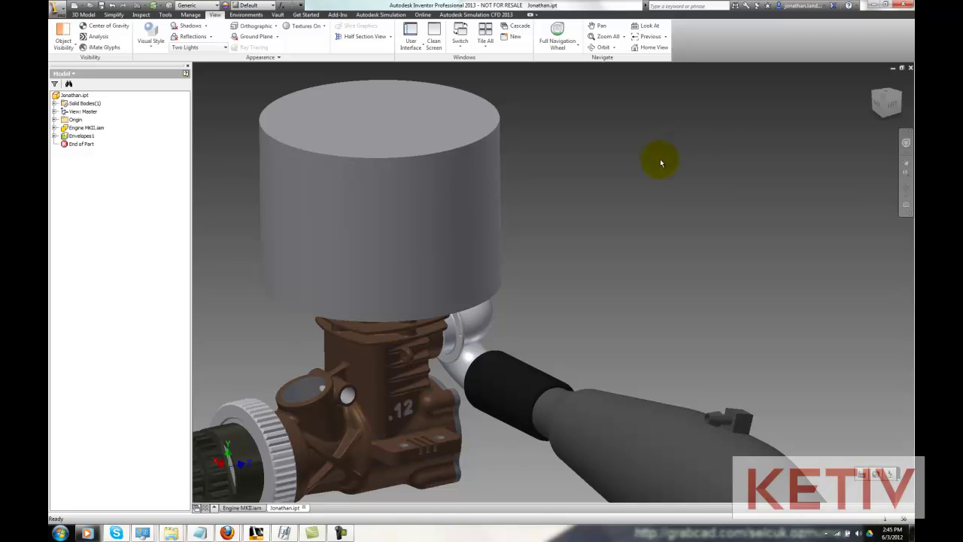
key(F2)
drag(710, 142, 719, 142)
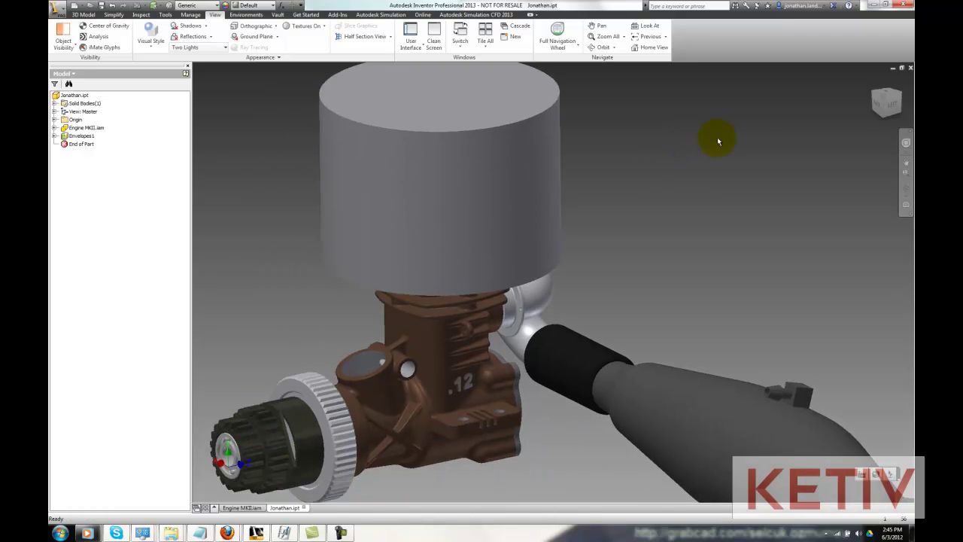
click(873, 80)
- Reorient the new part and move from the Simplify tools to the View tools
key(F2)
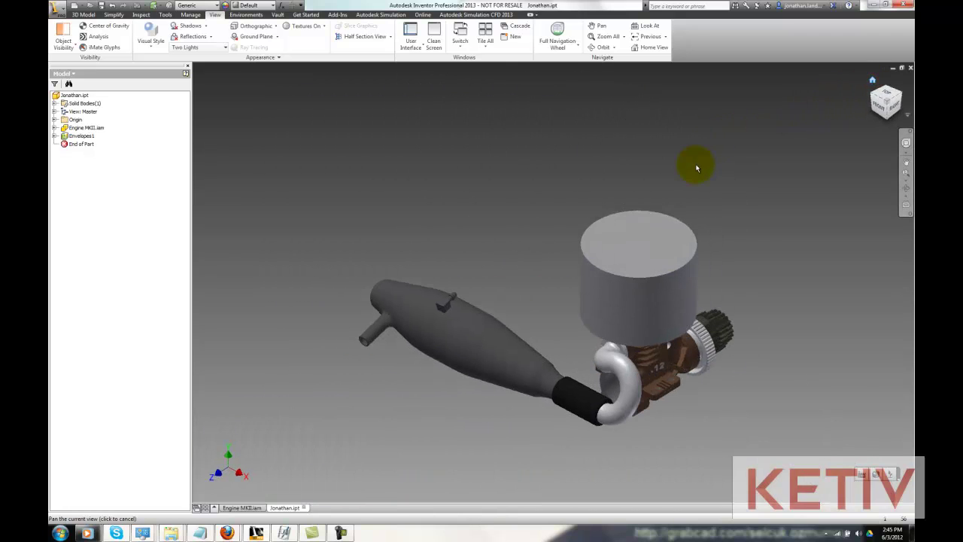
key(F5)
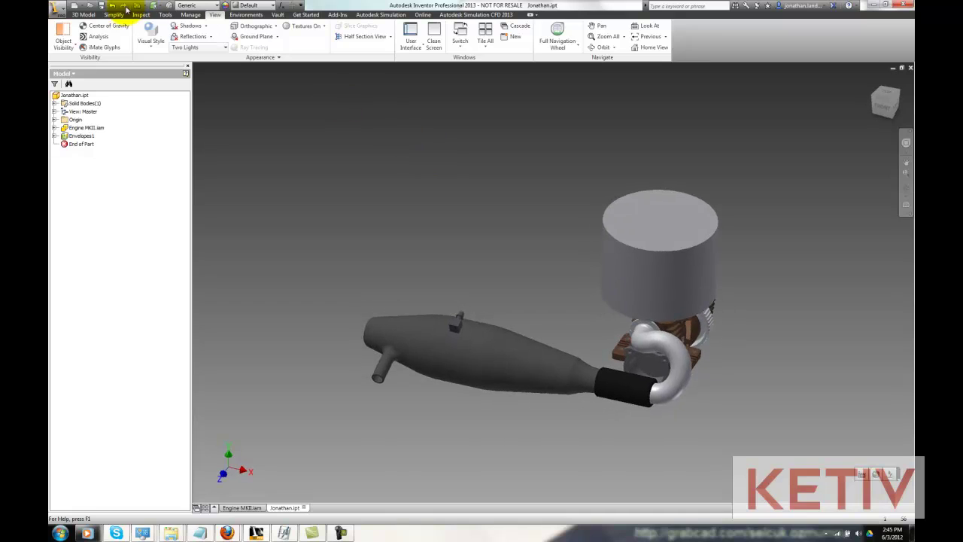
click(116, 16)
key(F5)
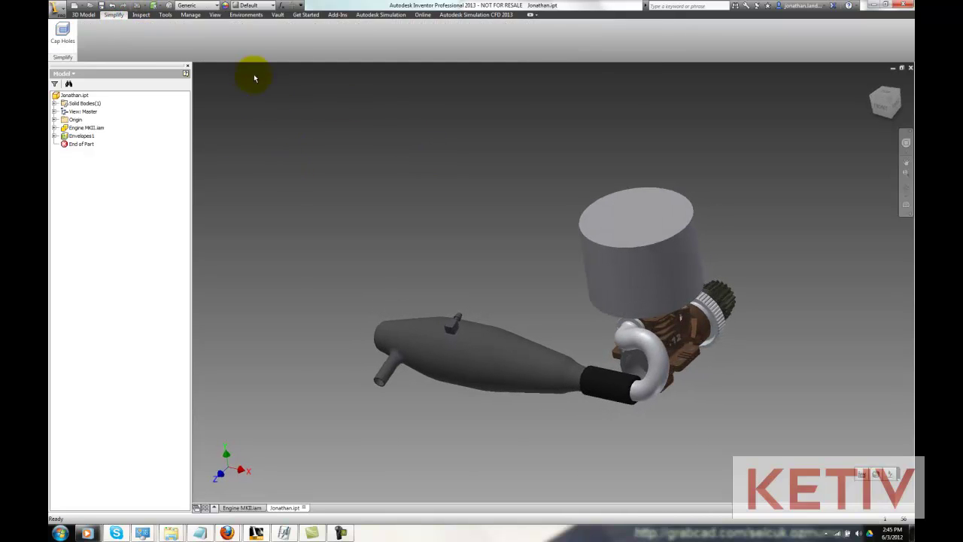
click(215, 15)
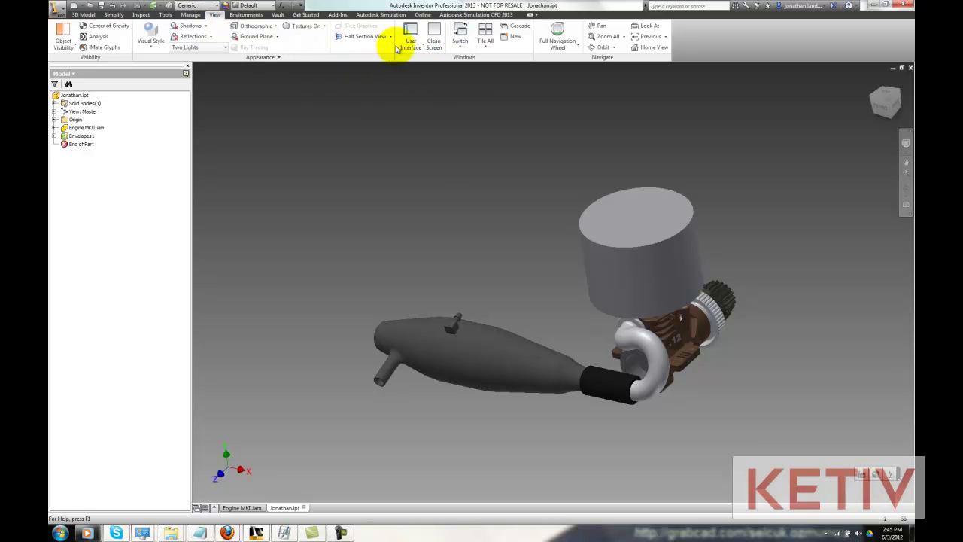
- Half-section the part at the exhaust's top face to confirm it is hollow, then end the section
click(366, 36)
click(451, 322)
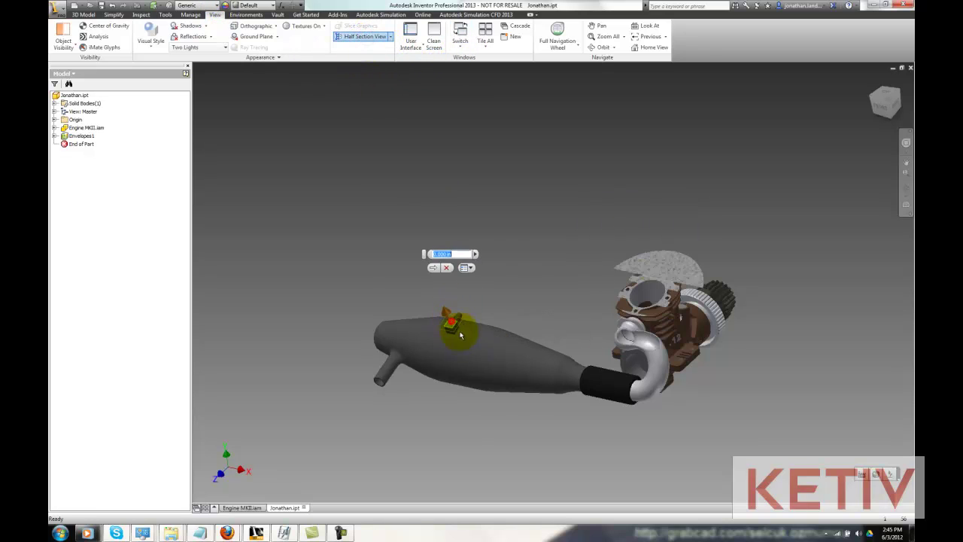
shift+middle_drag(466, 347, 514, 181)
scroll(513, 181, up, 5)
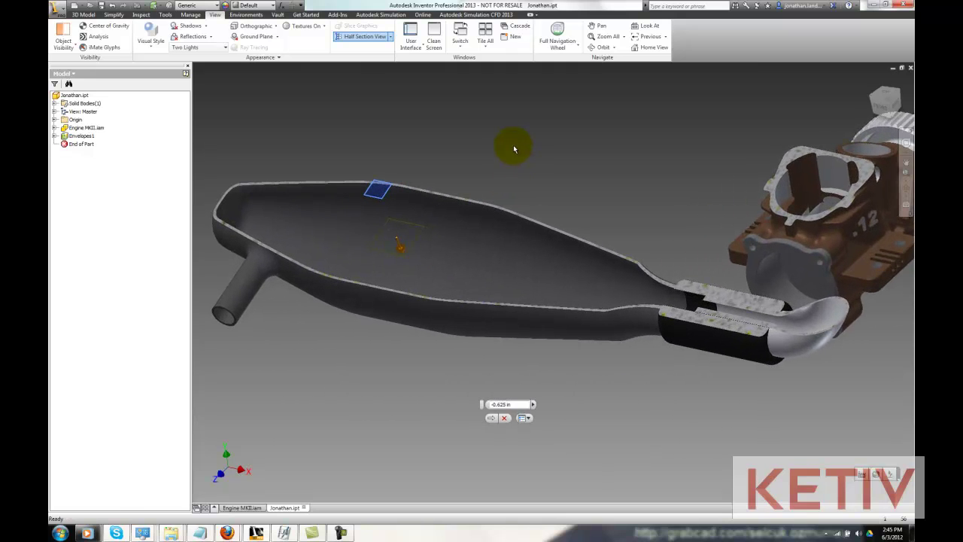
key(Escape)
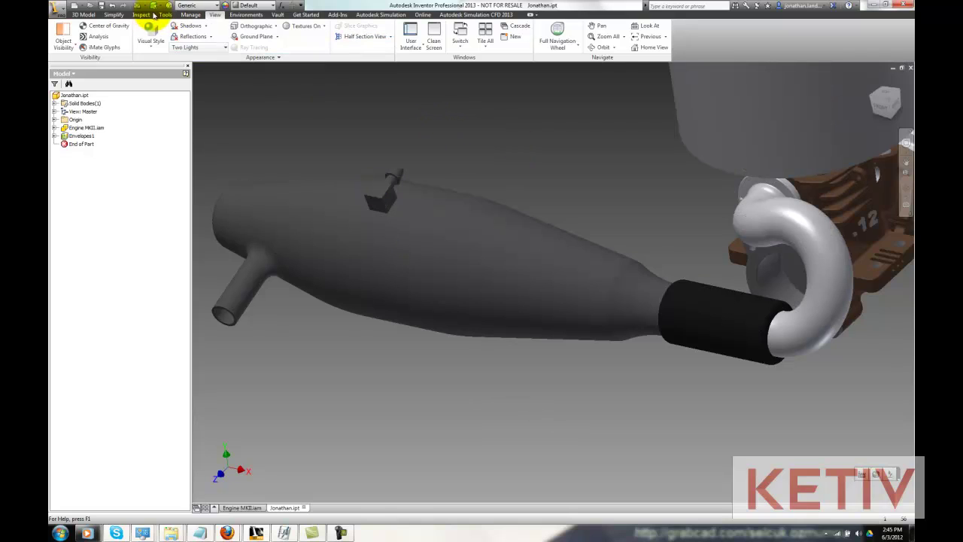
click(117, 15)
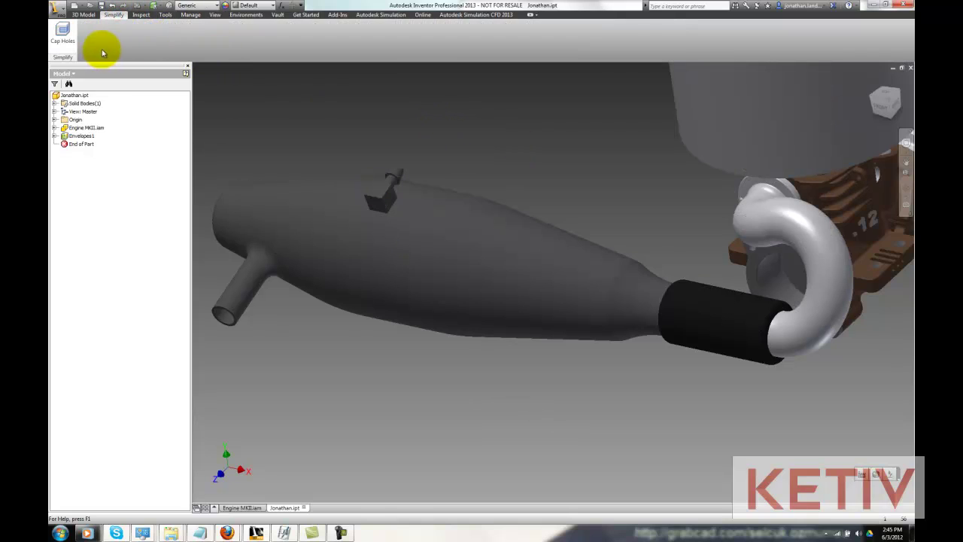
- Cap the small tube edge, exhaust tip edge and pipe body hole as three patches (Cap Holes1)
click(63, 38)
click(223, 318)
click(665, 330)
shift+middle_drag(470, 175, 627, 243)
click(648, 245)
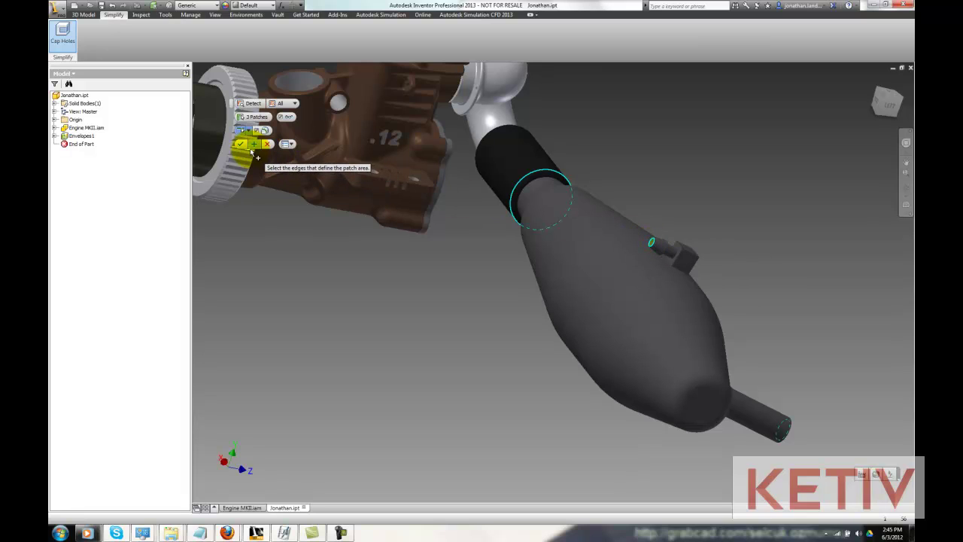
click(241, 144)
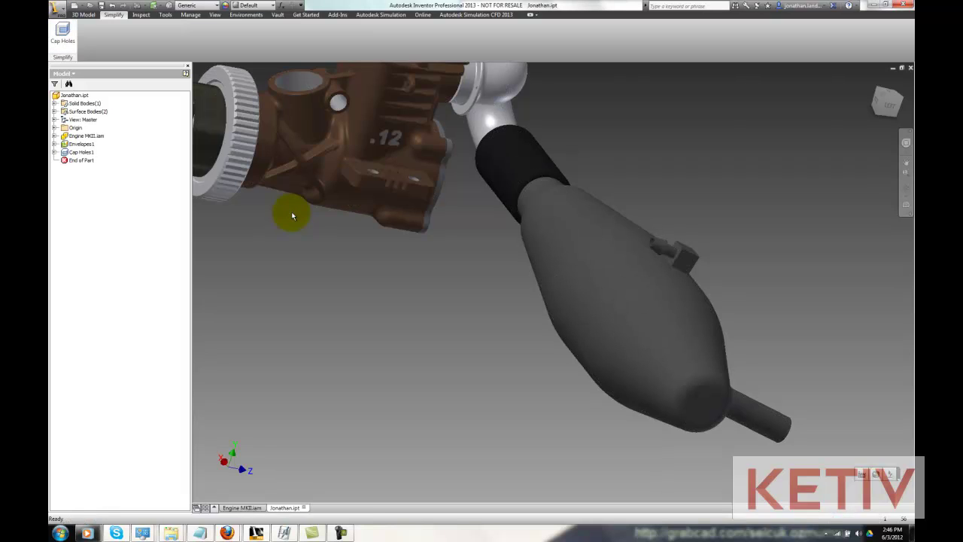
shift+middle_drag(292, 215, 220, 86)
- Start a half section through the muffler with the cut plane offset to -0.6875 in
click(216, 15)
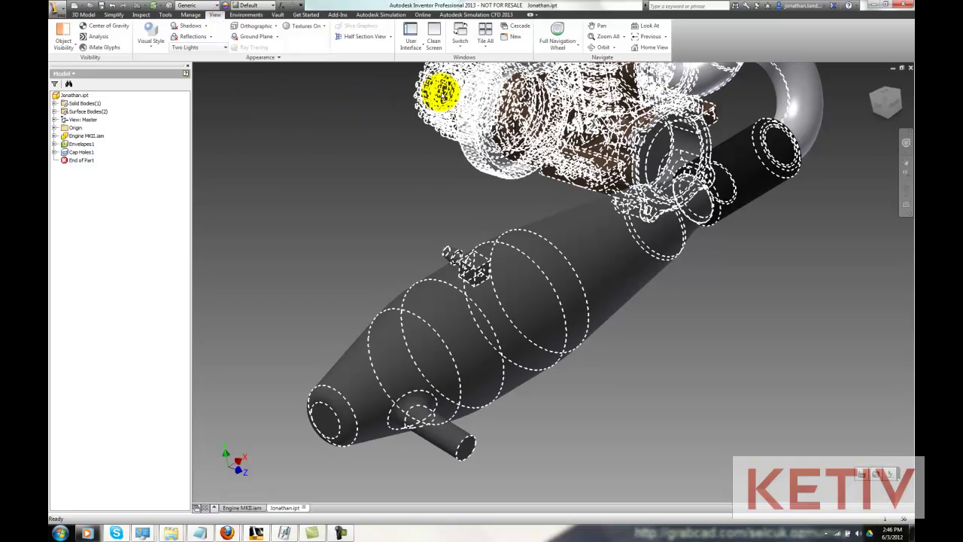
click(363, 37)
click(474, 264)
drag(470, 262, 483, 222)
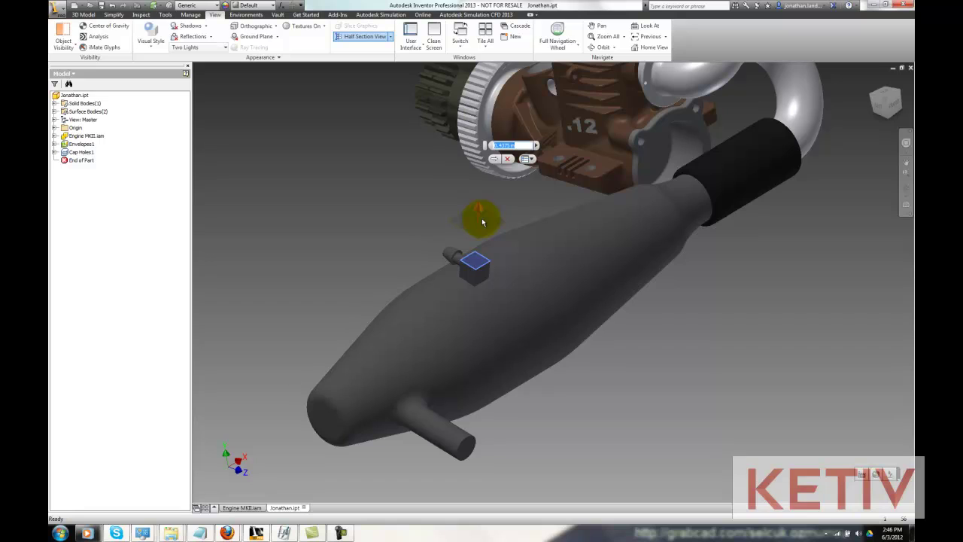